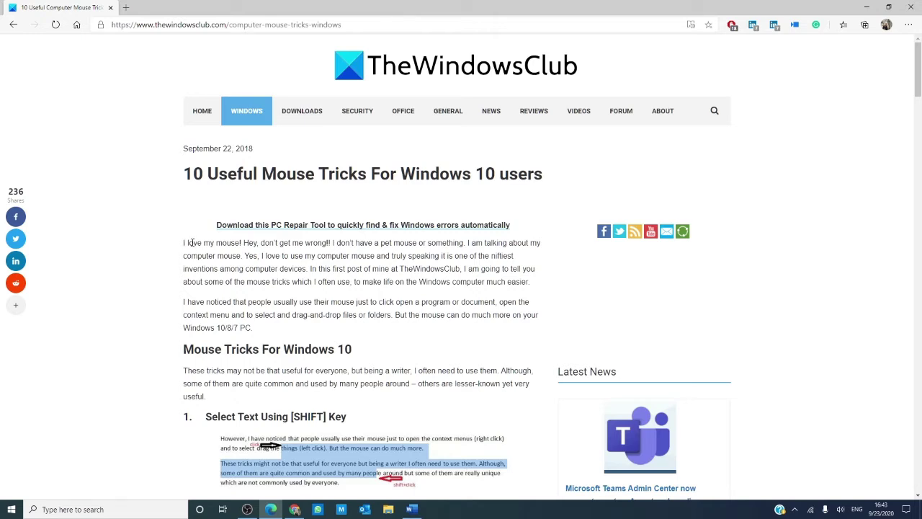
pyautogui.moveTo(192, 243); pyautogui.dragTo(427, 245)
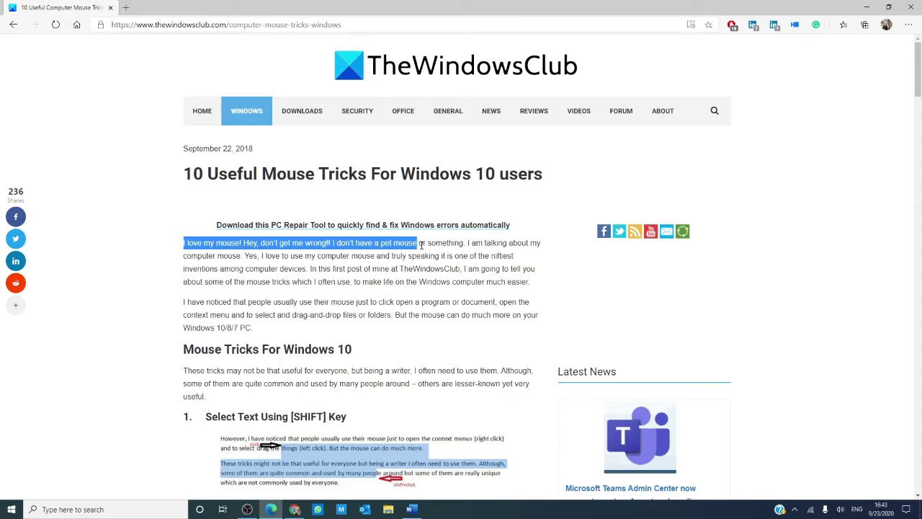
pyautogui.click(333, 243)
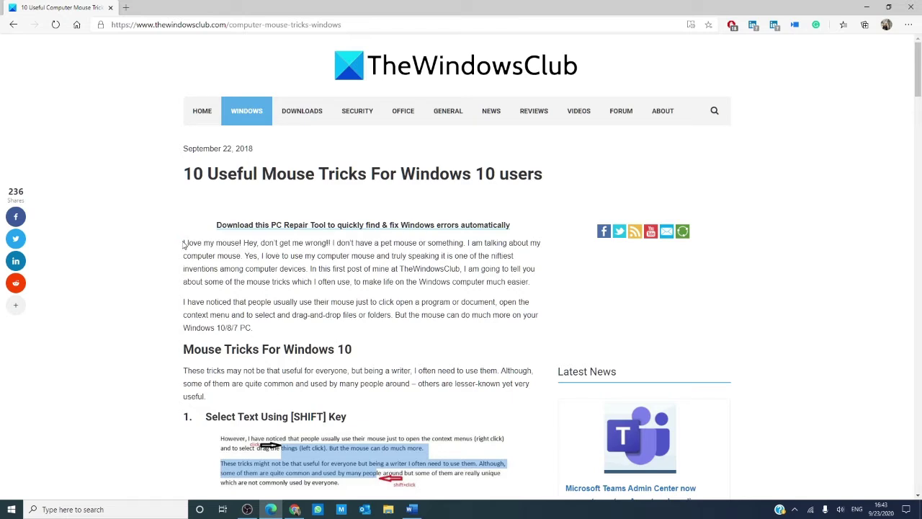
pyautogui.moveTo(184, 245); pyautogui.dragTo(542, 300)
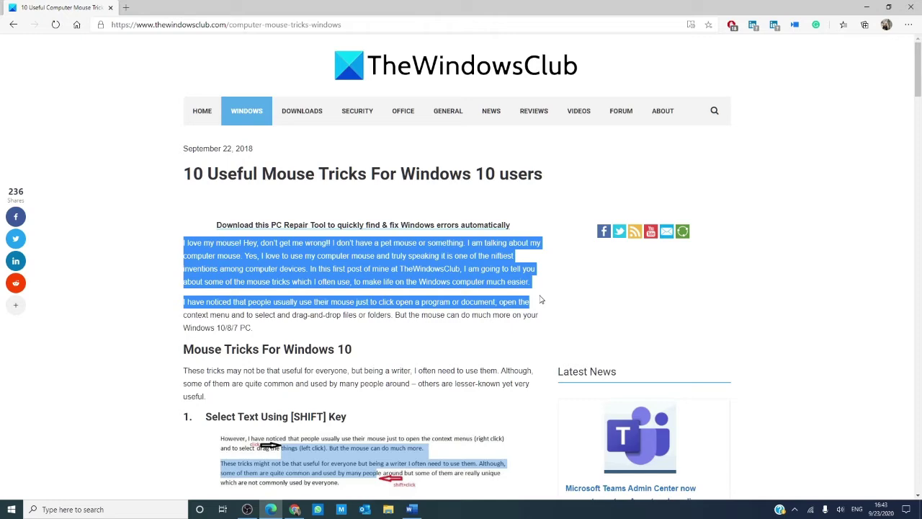
pyautogui.click(140, 280)
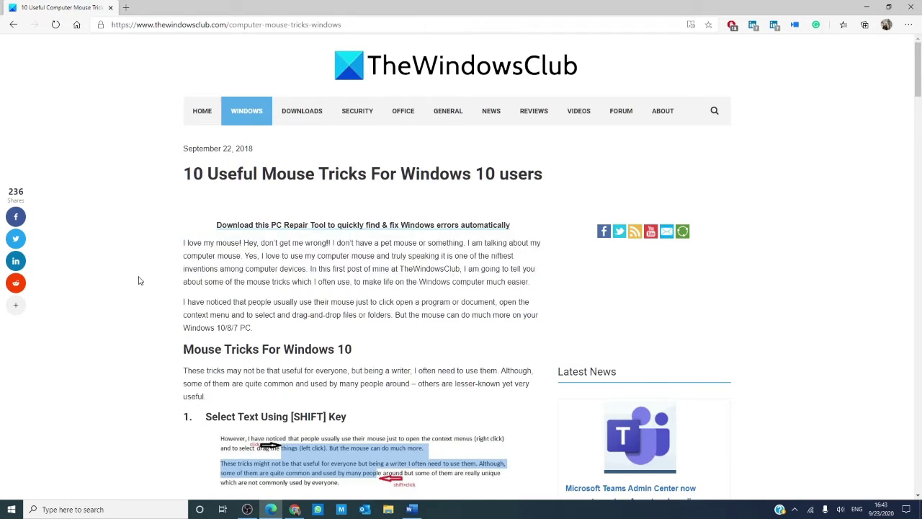
# Step: Bring the Word story forward and Ctrl-select the separate phrases 'You will help me.' and 'mix of'
pyautogui.click(411, 509)
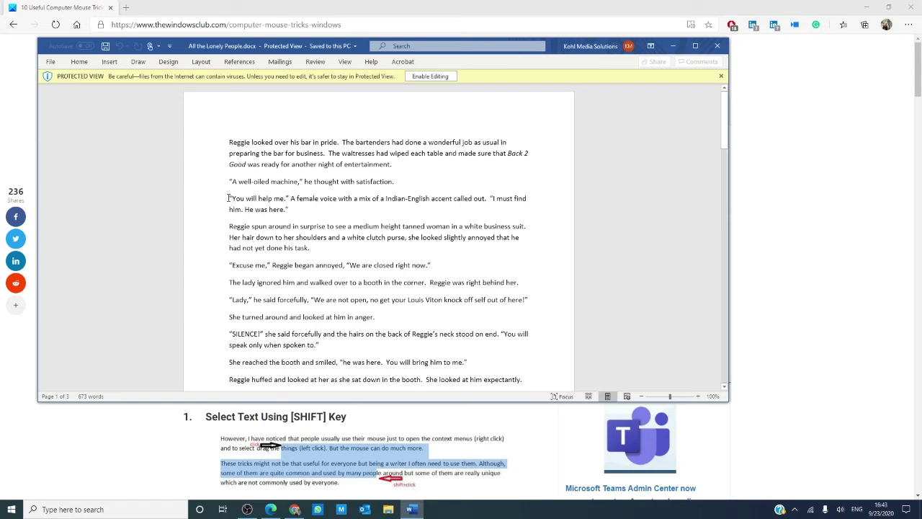
pyautogui.moveTo(228, 198); pyautogui.dragTo(289, 200)
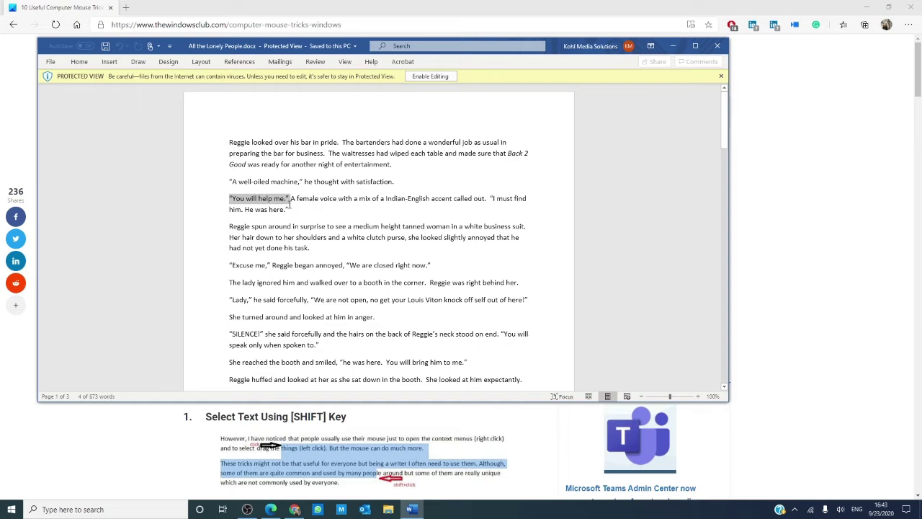
pyautogui.moveTo(359, 199); pyautogui.dragTo(521, 234)
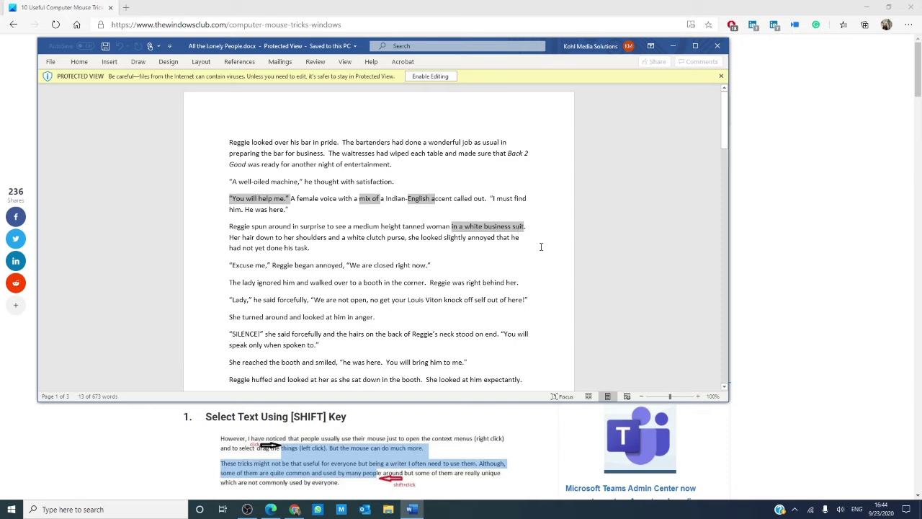
# Step: Clear the selections and Alt-drag a rectangular text block down the left, starting before 'Reggie'
pyautogui.click(539, 250)
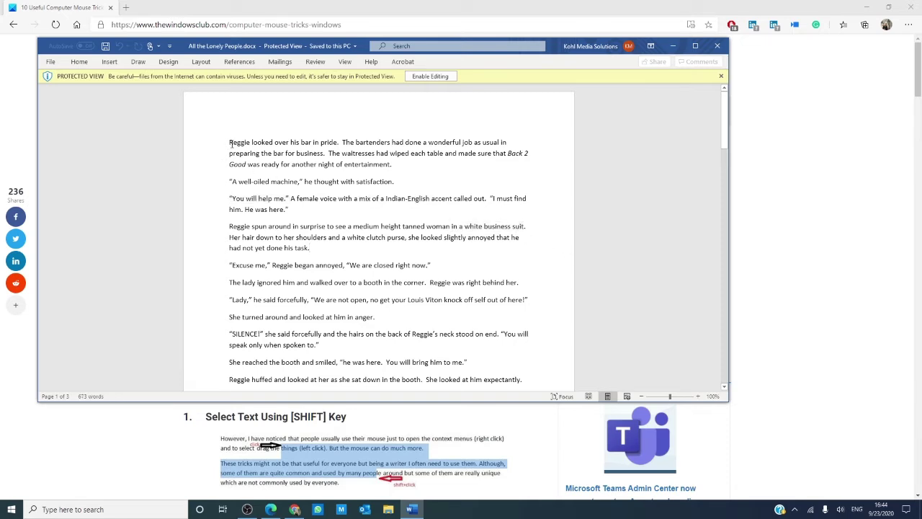
pyautogui.click(230, 142)
pyautogui.press('alt')
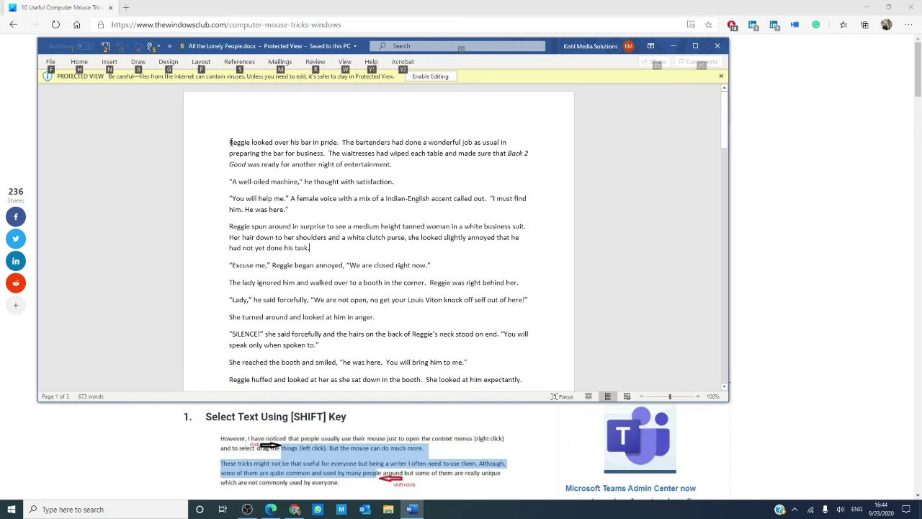
pyautogui.moveTo(230, 142); pyautogui.dragTo(301, 370)
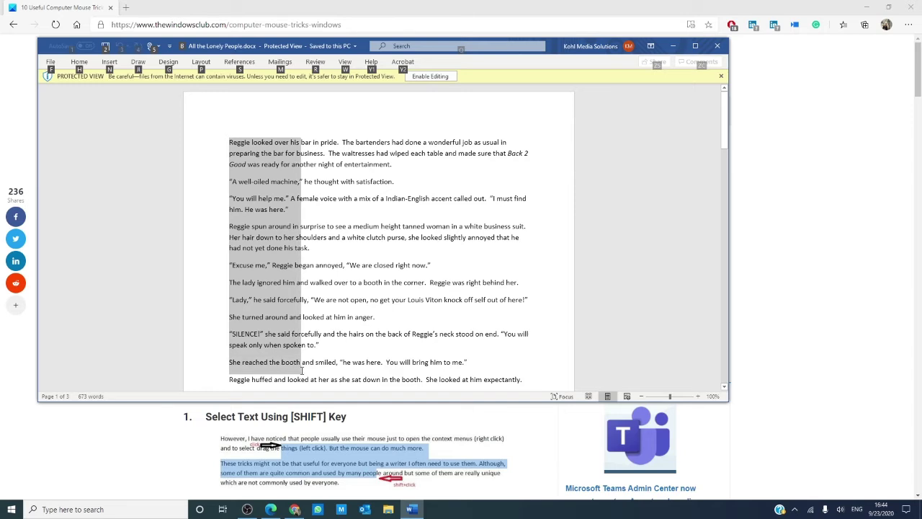
# Step: Enable editing, then Ctrl-scroll the zoom to 150%, 170%, and back out to 70%
pyautogui.press('e')
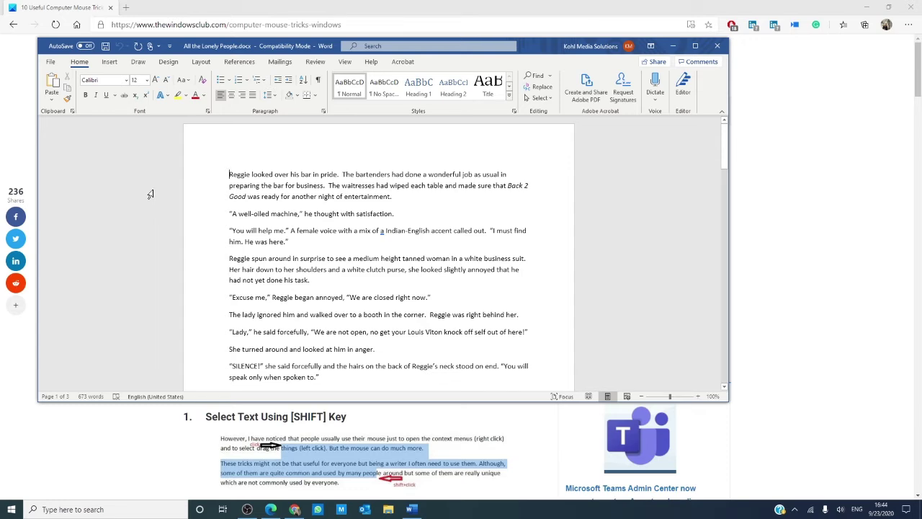
pyautogui.keyDown('ctrl'); pyautogui.scroll(5, 149, 194); pyautogui.keyUp('ctrl')
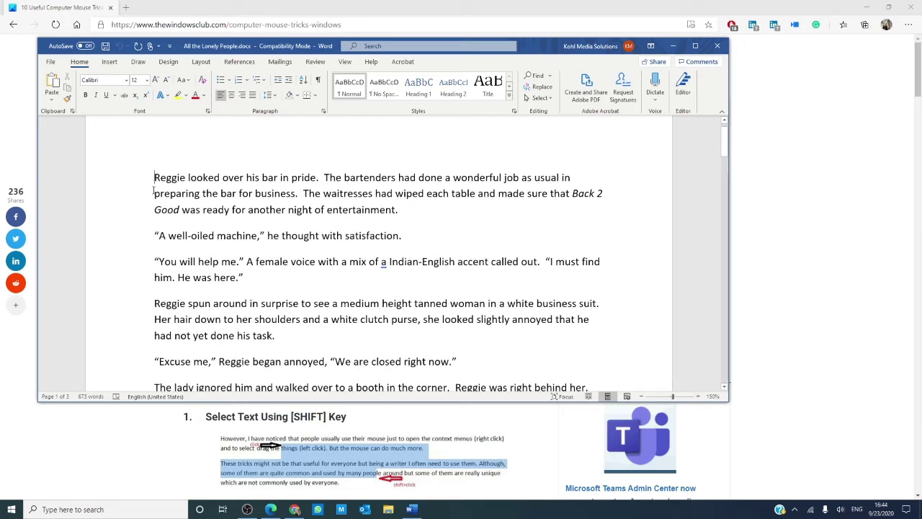
pyautogui.keyDown('ctrl'); pyautogui.scroll(2, 155, 190); pyautogui.keyUp('ctrl')
pyautogui.keyDown('ctrl'); pyautogui.scroll(-10, 155, 190); pyautogui.keyUp('ctrl')
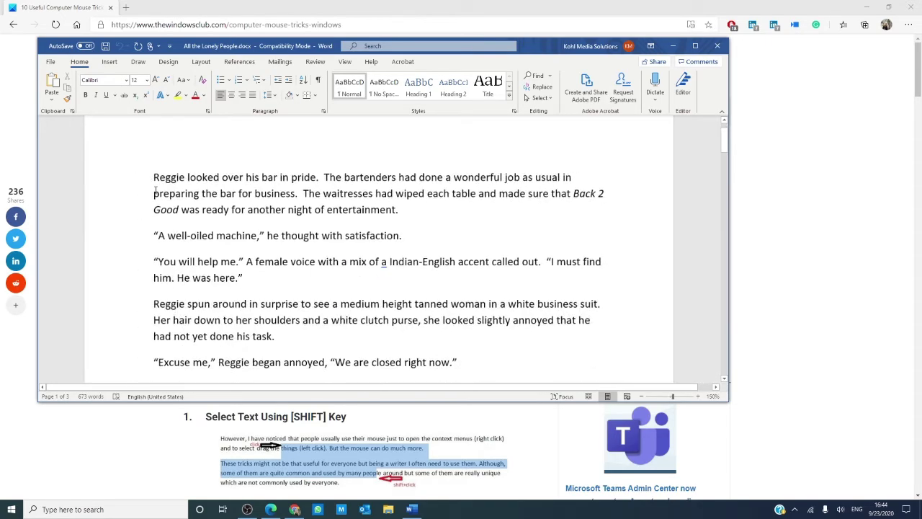
pyautogui.keyDown('ctrl'); pyautogui.scroll(-4, 151, 193); pyautogui.keyUp('ctrl')
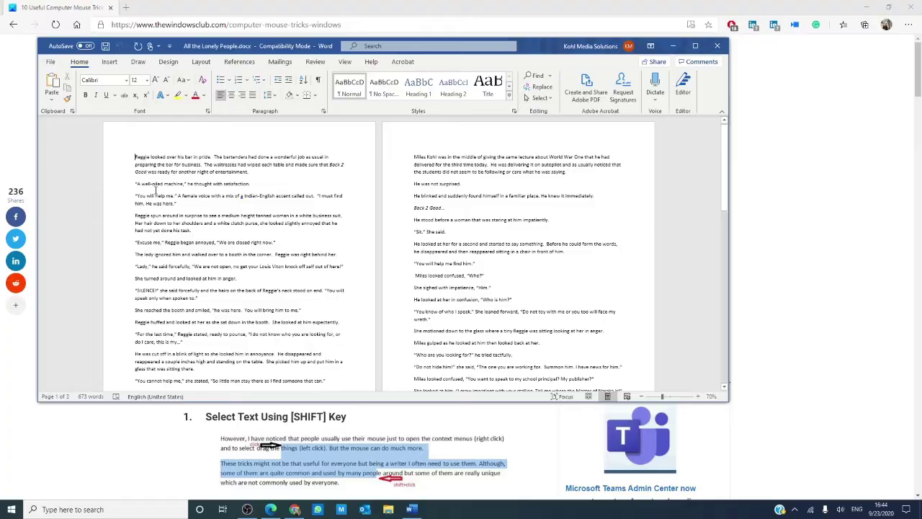
pyautogui.keyDown('ctrl'); pyautogui.scroll(7, 155, 190); pyautogui.keyUp('ctrl')
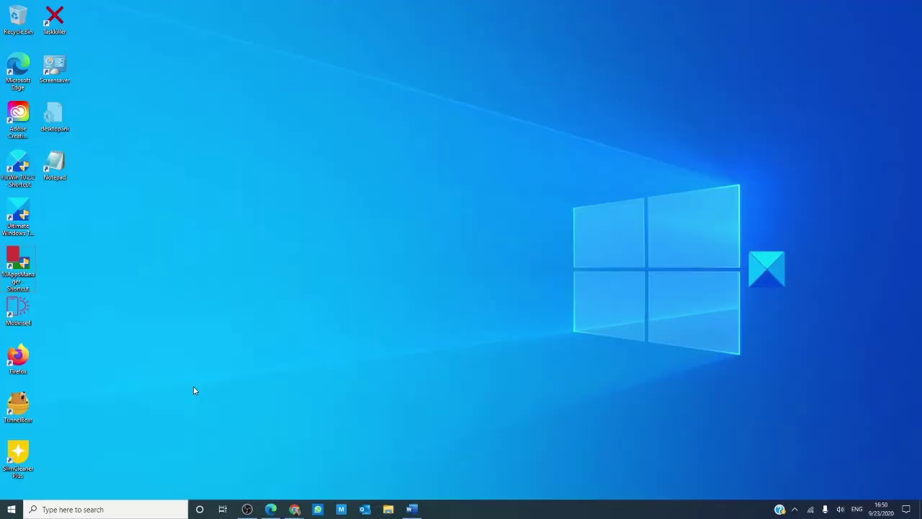
# Step: Show the Firefox shortcut's normal and Shift extended context menus, then switch to Chrome's article window
pyautogui.click(17, 361)
pyautogui.rightClick(18, 361)
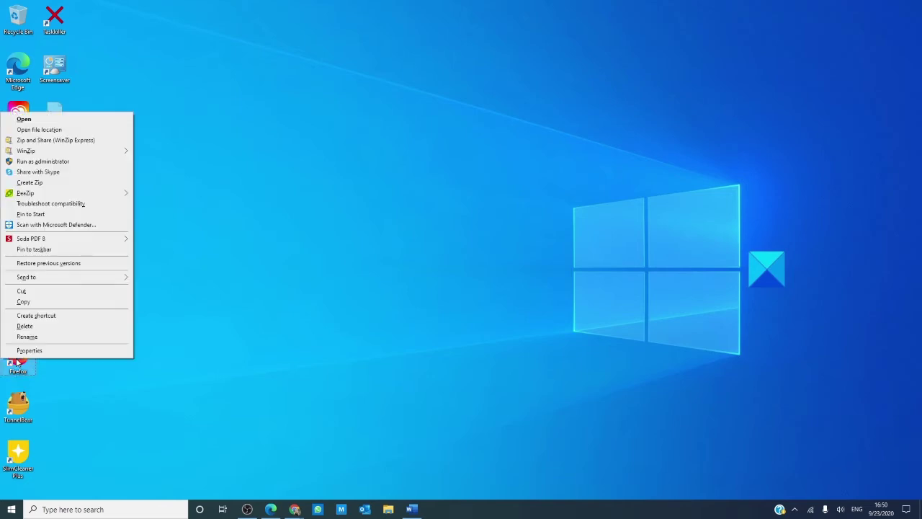
pyautogui.click(102, 374)
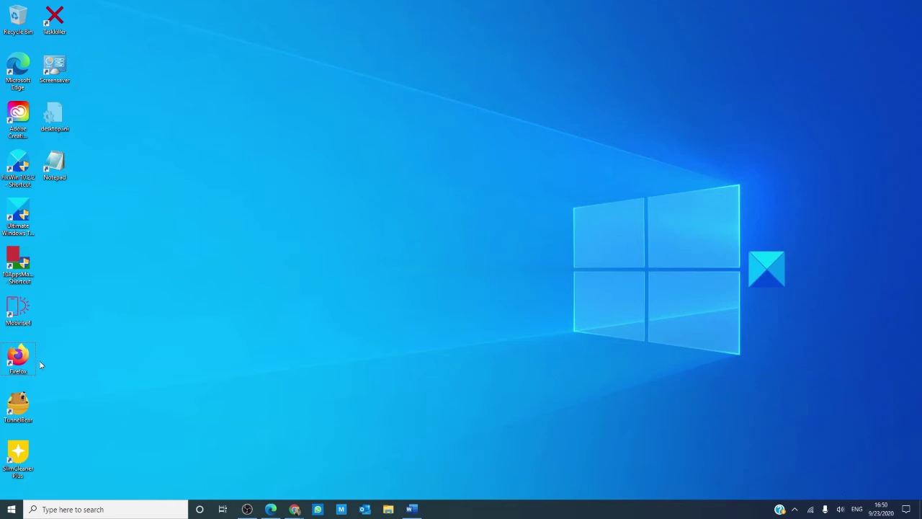
pyautogui.rightClick(9, 362)
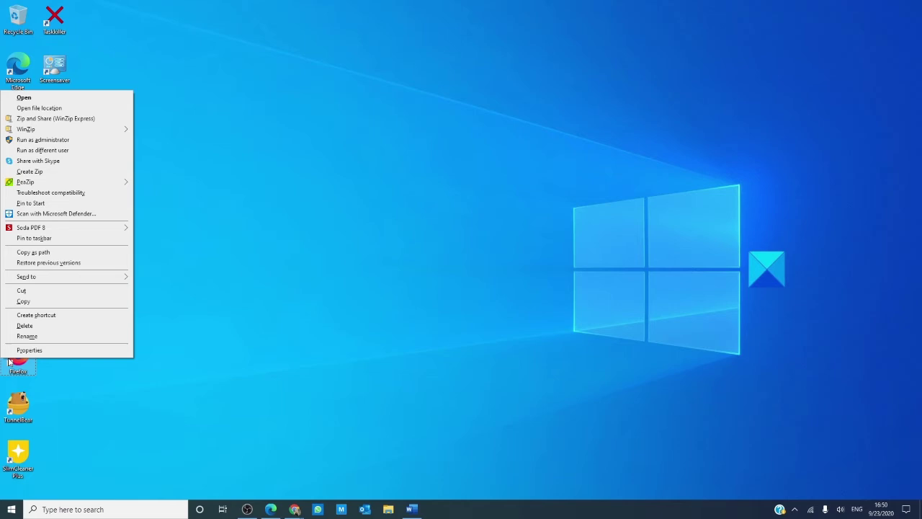
pyautogui.click(244, 398)
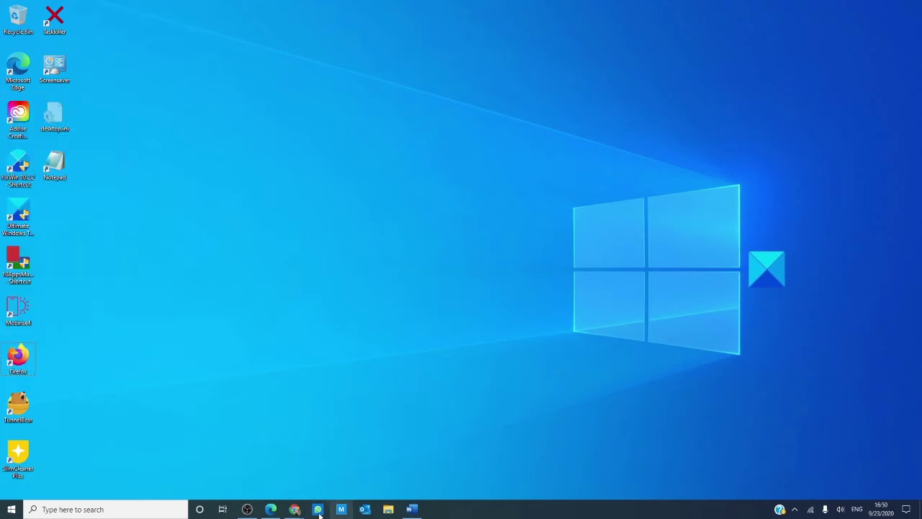
pyautogui.moveTo(294, 511)
pyautogui.click(254, 468)
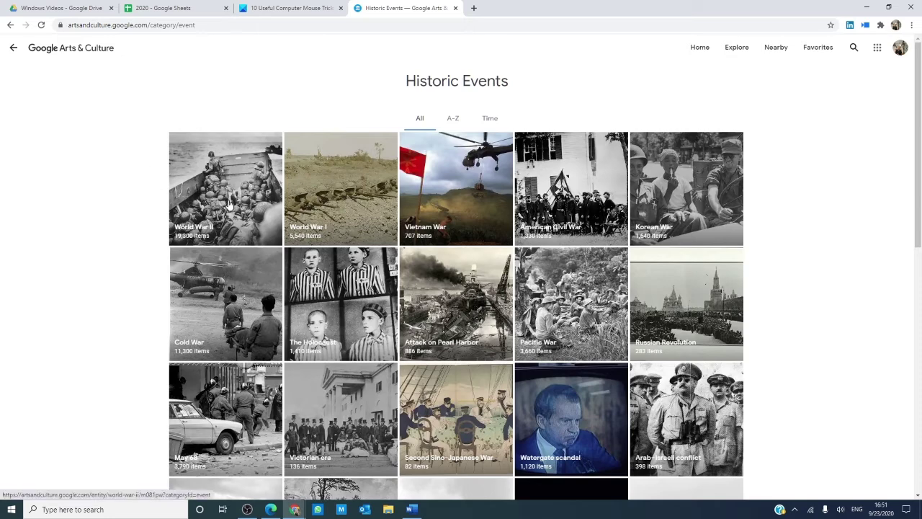
# Step: Middle-click the Vietnam War, American Civil War, Korean War, Russian Revolution, Pacific War and Pearl Harbor tiles
pyautogui.middleClick(449, 198)
pyautogui.middleClick(574, 193)
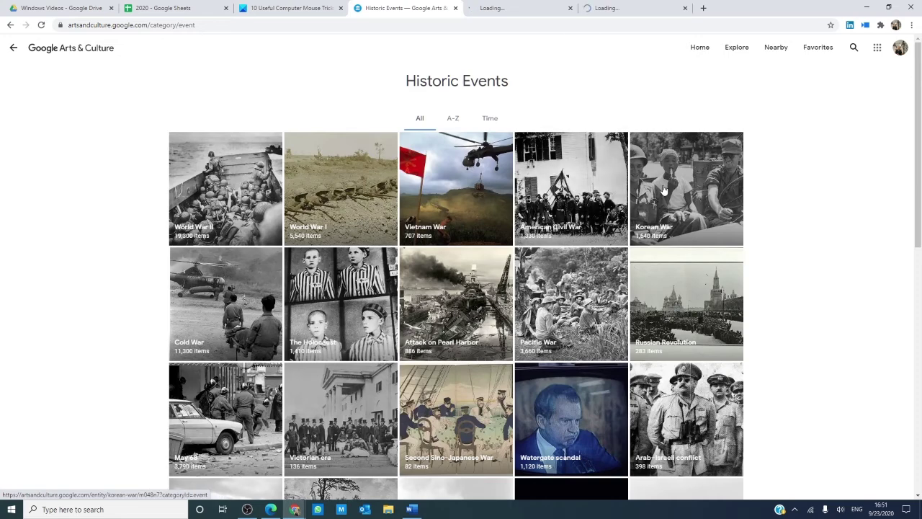
pyautogui.middleClick(663, 189)
pyautogui.middleClick(685, 302)
pyautogui.middleClick(570, 302)
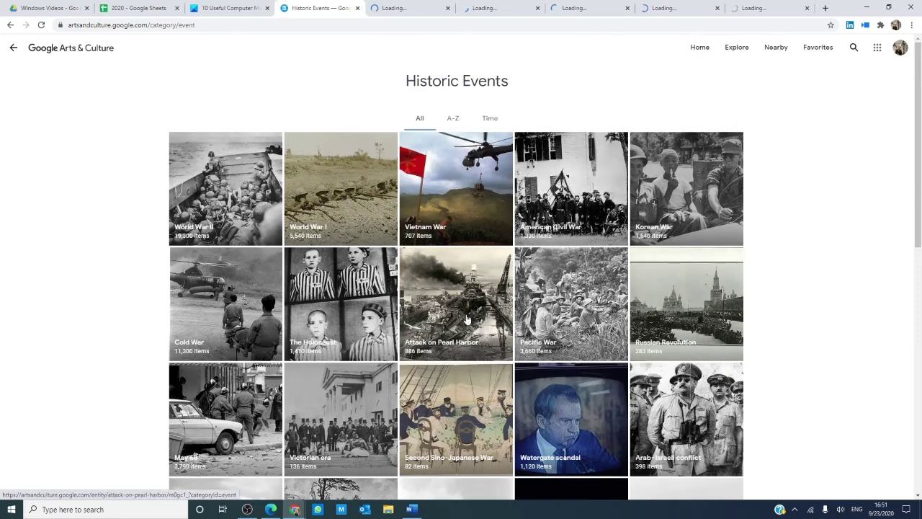
pyautogui.middleClick(467, 319)
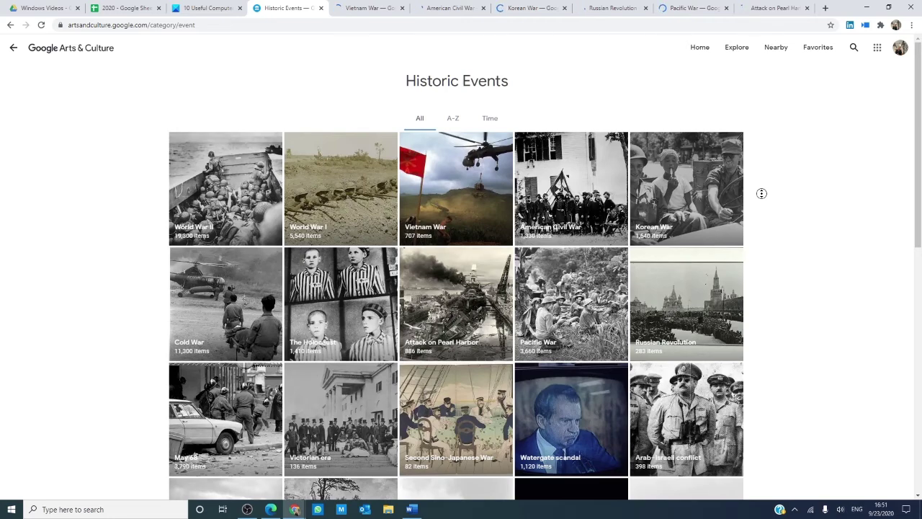
pyautogui.scroll(-1, 760, 206)
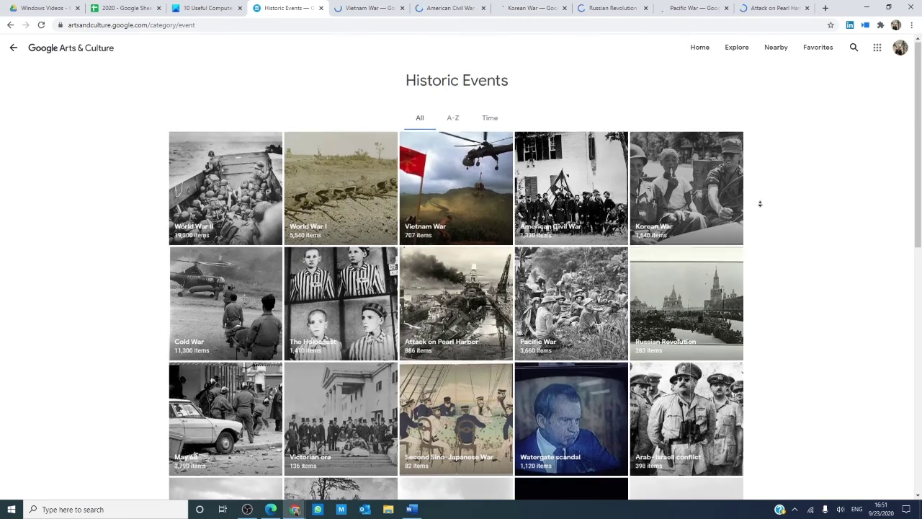
pyautogui.scroll(-1, 759, 205)
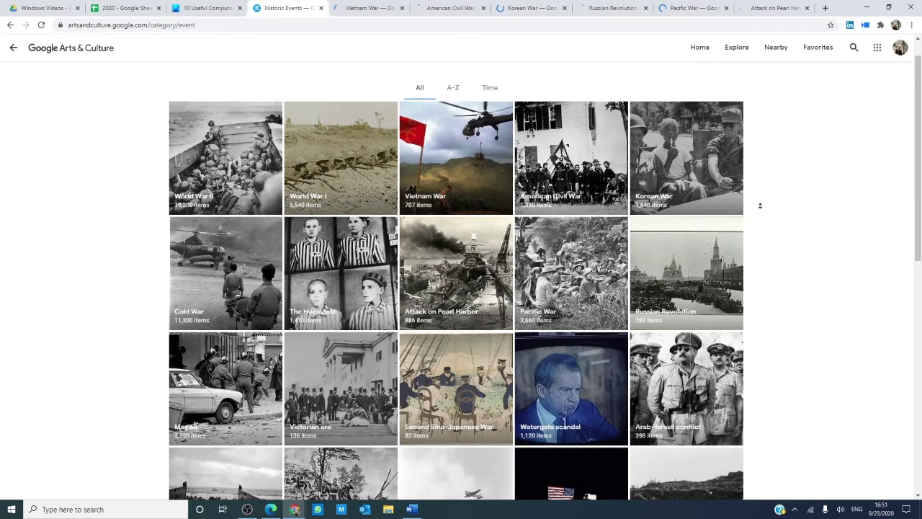
pyautogui.scroll(-1, 762, 205)
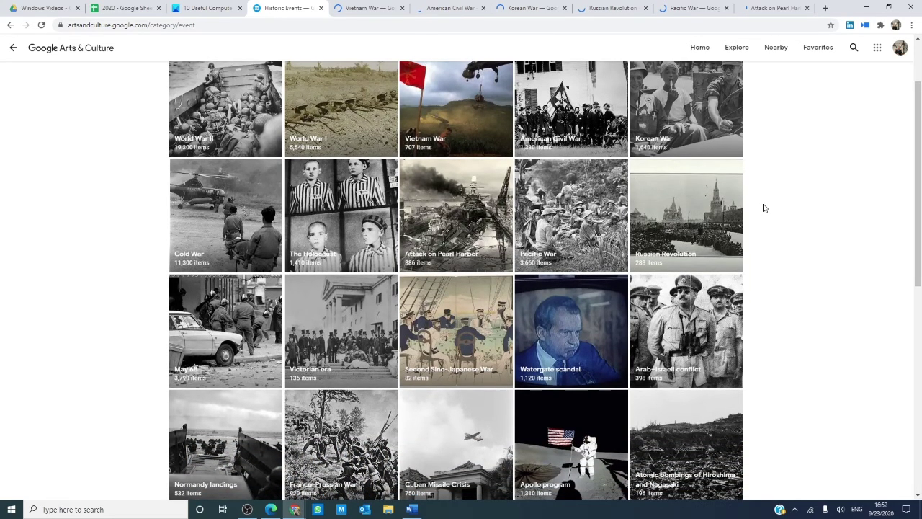
pyautogui.scroll(2, 766, 209)
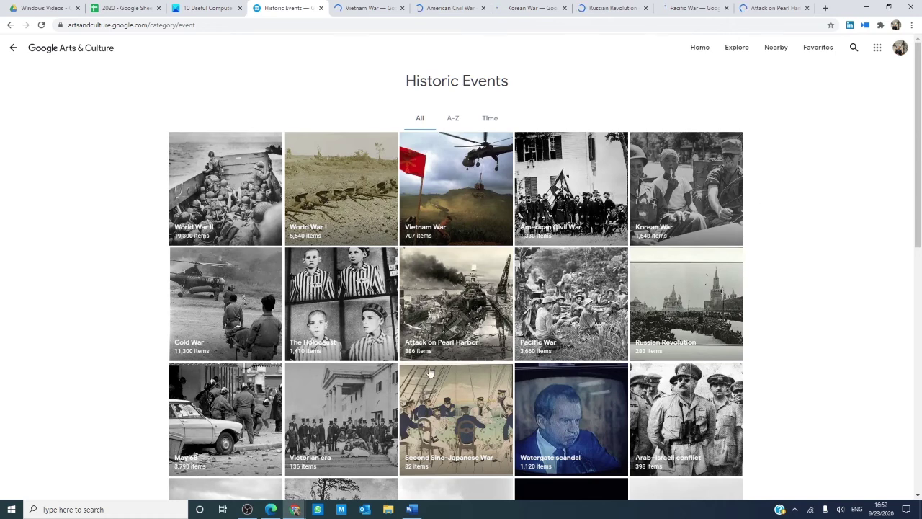
# Step: Switch to the Edge window showing TheWindowsClub mouse-tricks article from the taskbar
pyautogui.click(270, 509)
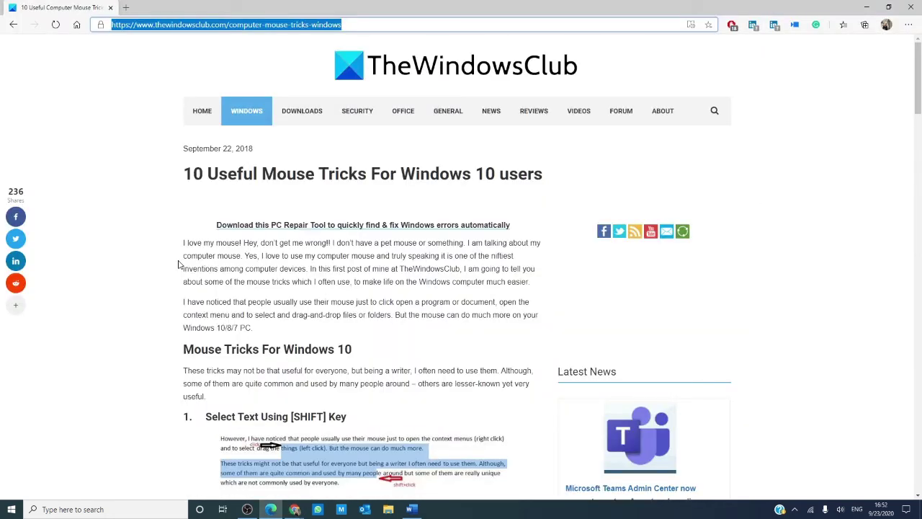